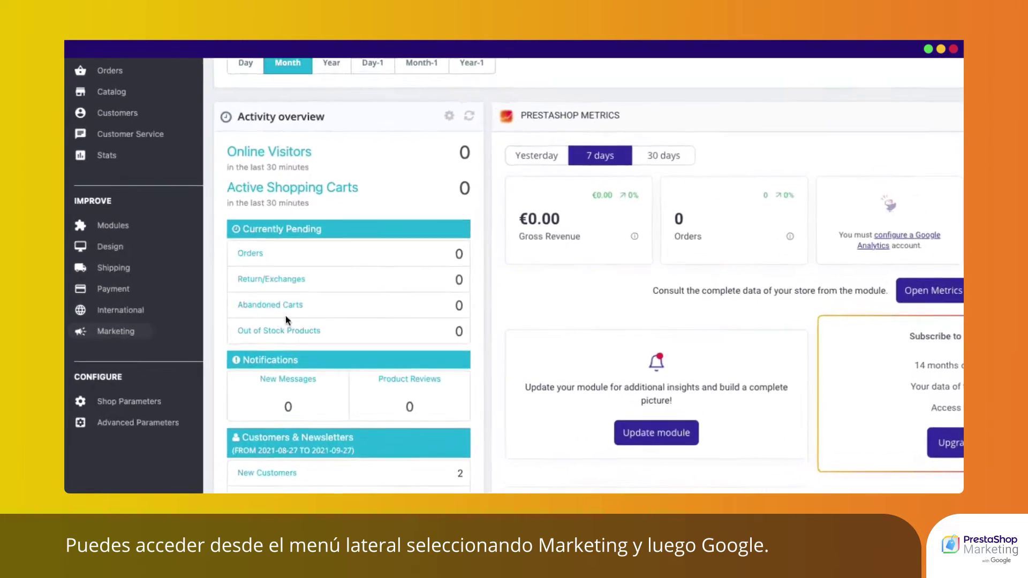
Go to Marketing > Google in the back office sidebar.
left_click(238, 328)
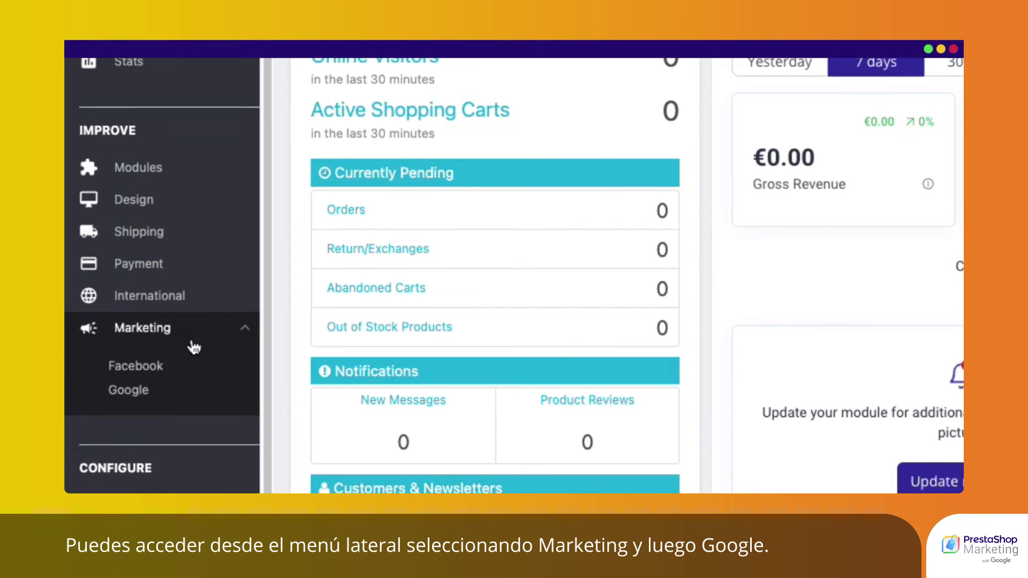
left_click(138, 392)
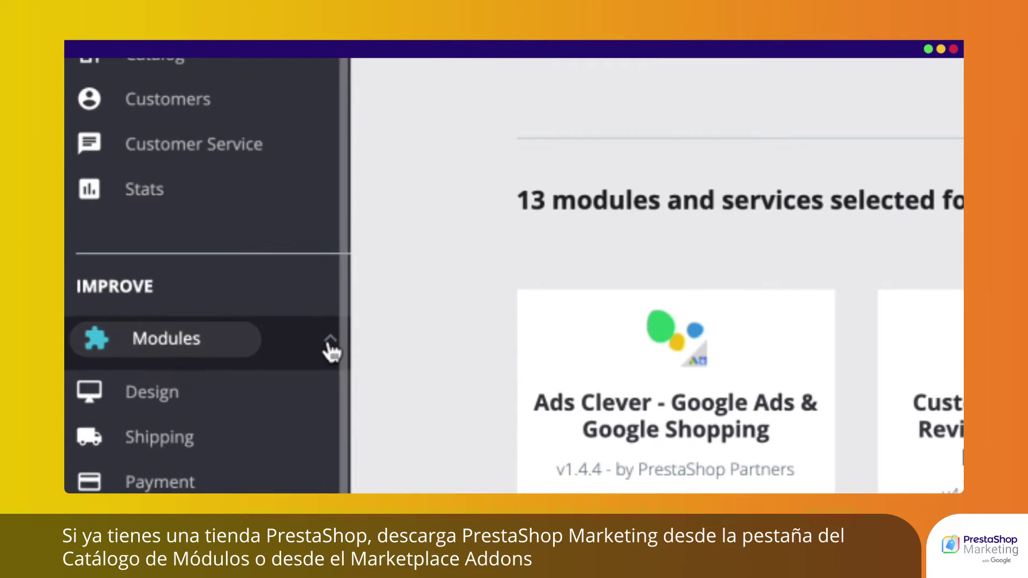
Install the Marketing with Google module from the Module Catalog.
left_click(330, 345)
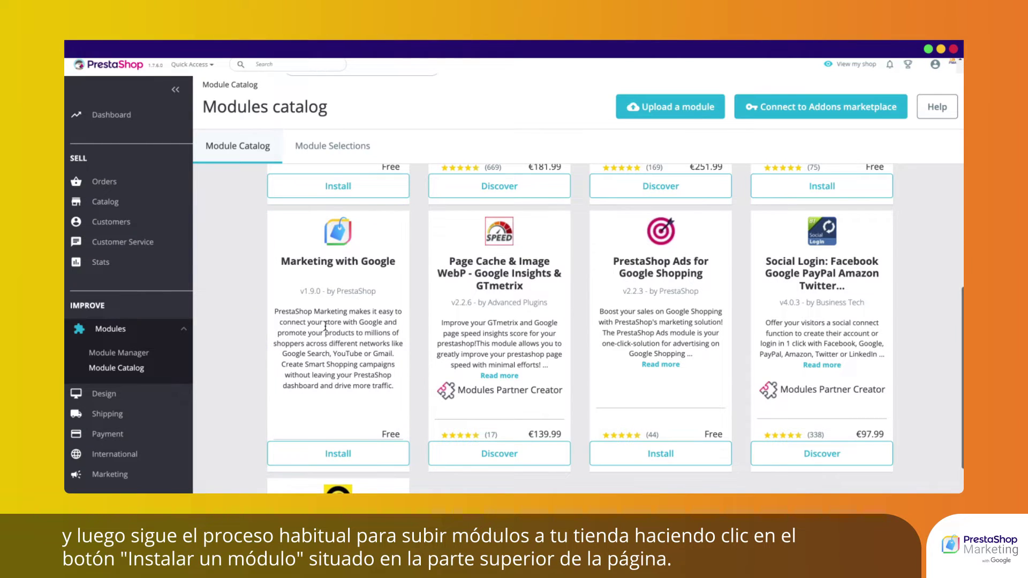
left_click(339, 454)
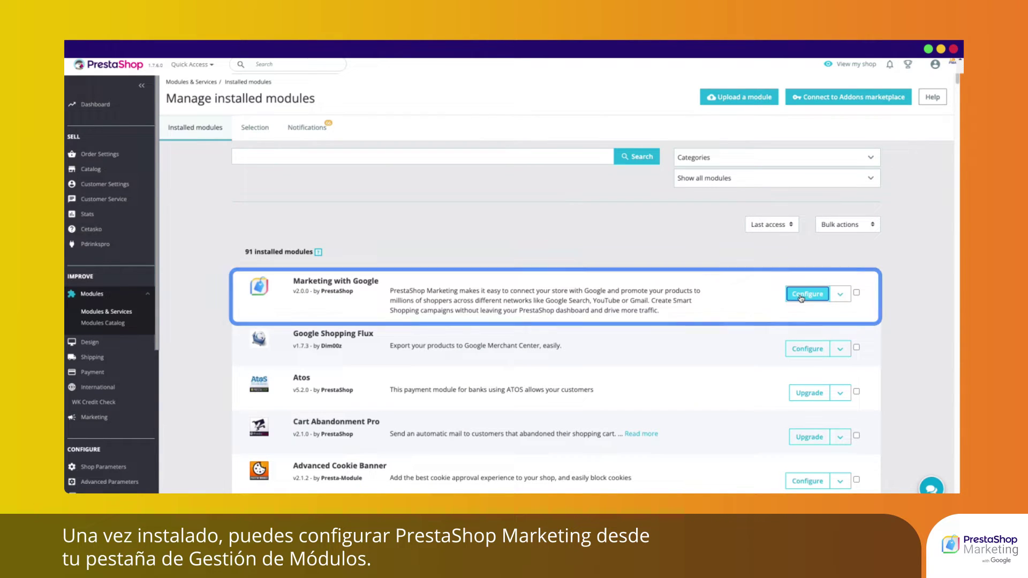
Configure Marketing with Google from installed modules and start its configuration.
left_click(802, 296)
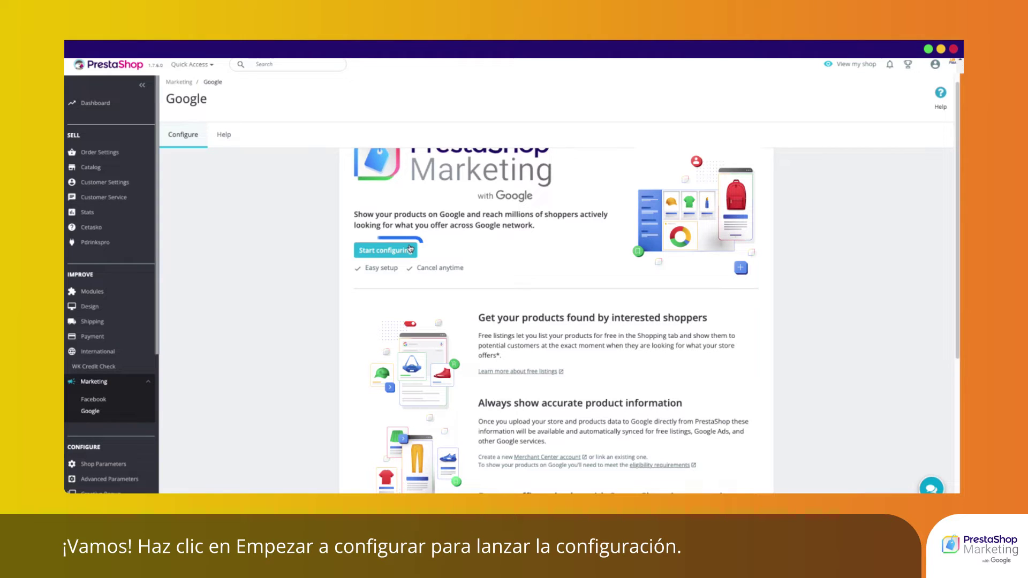
left_click(410, 249)
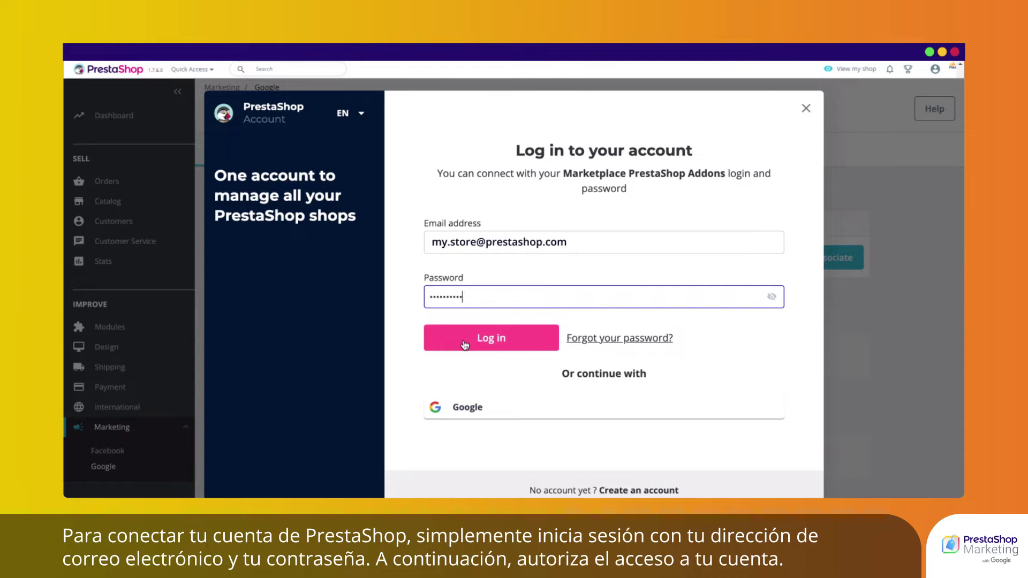
Log in to the PrestaShop account, accept the shop association, and continue installation.
left_click(465, 343)
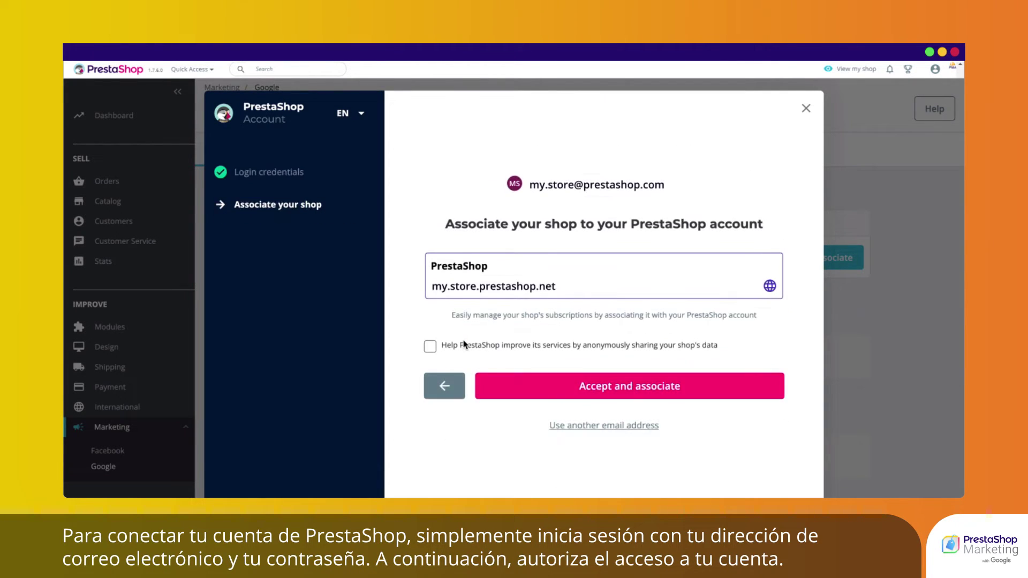
left_click(558, 397)
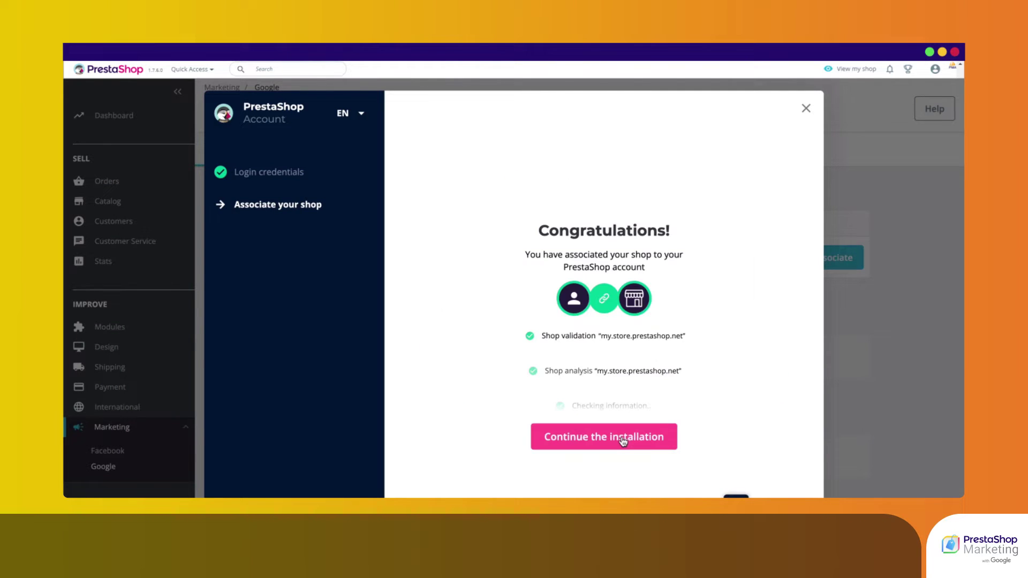
left_click(622, 440)
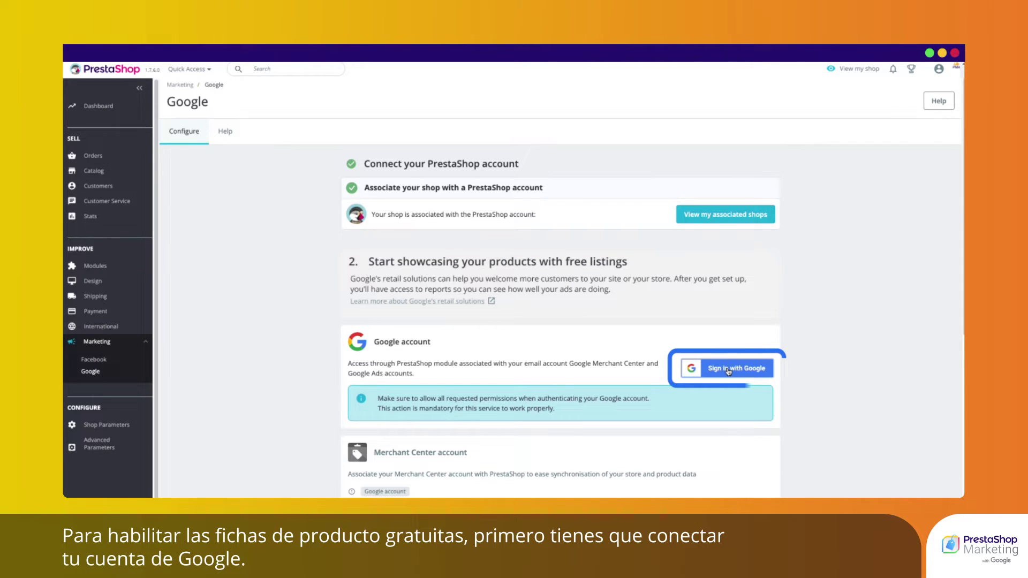
Sign in with Google to connect the store's Google account to the module.
left_click(727, 369)
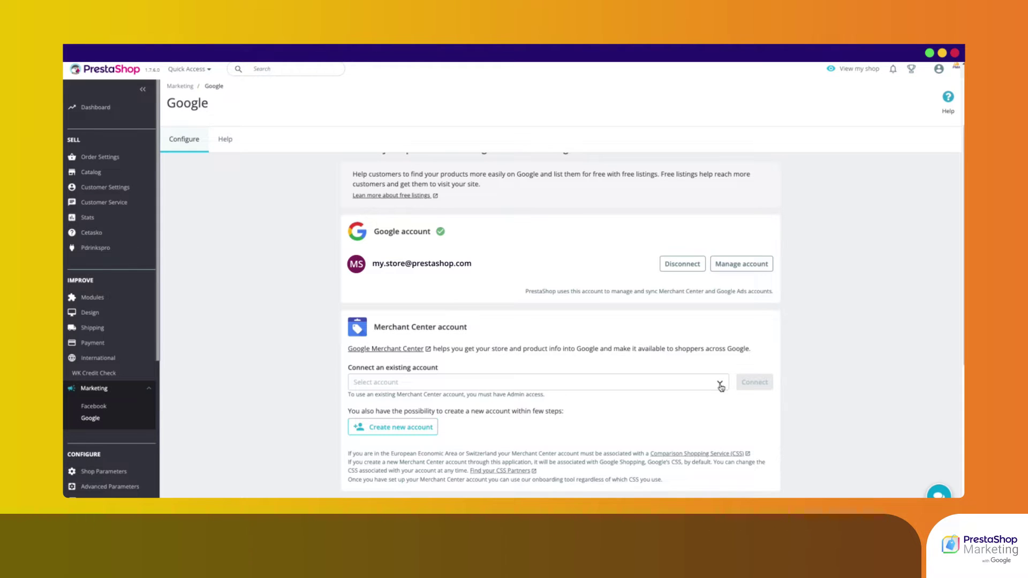
Select the PokeDoge Merchant Center account and connect it.
left_click(720, 385)
left_click(703, 400)
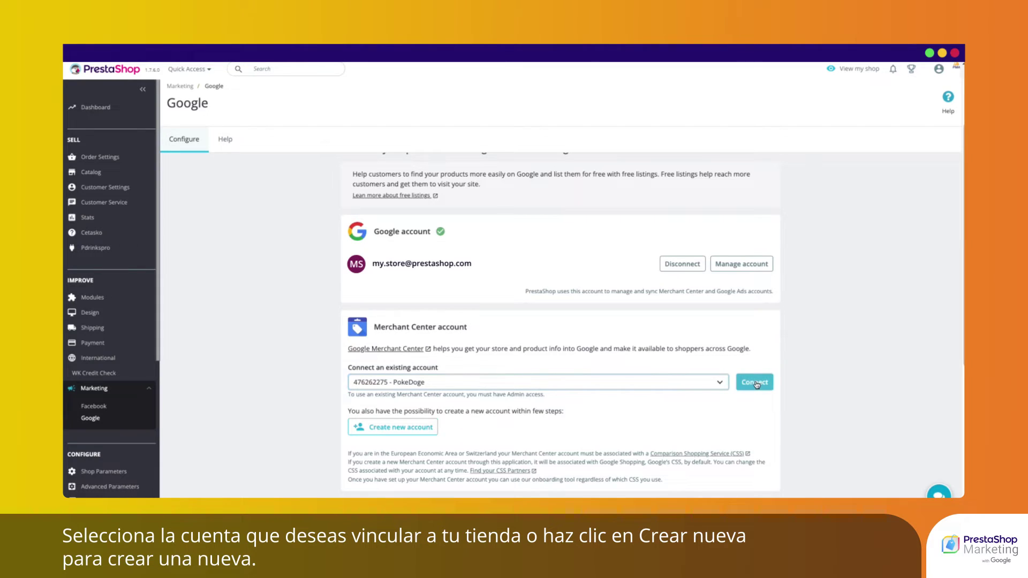
left_click(755, 382)
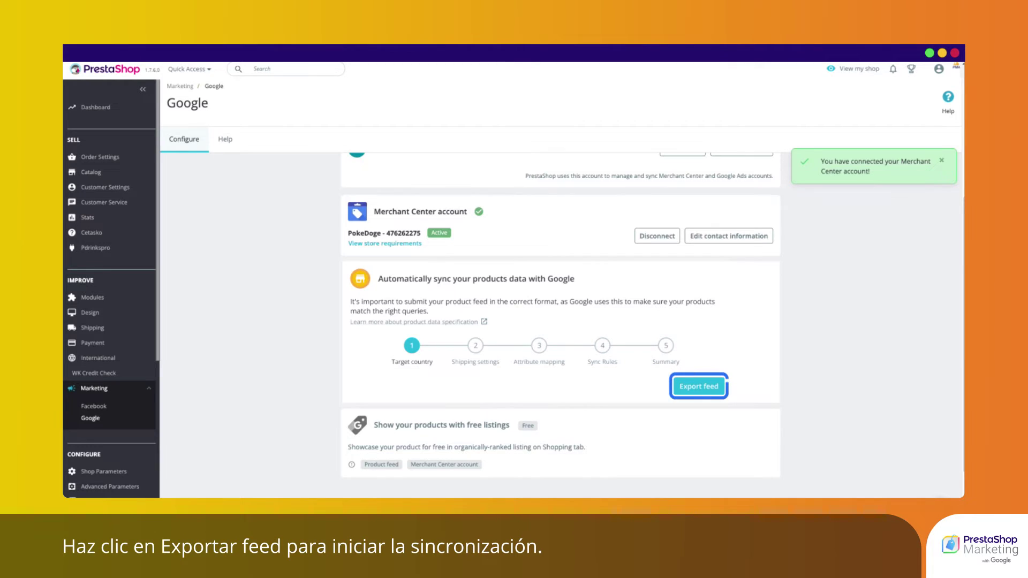
Begin the feed export with France and Belgium as target countries and save.
left_click(699, 386)
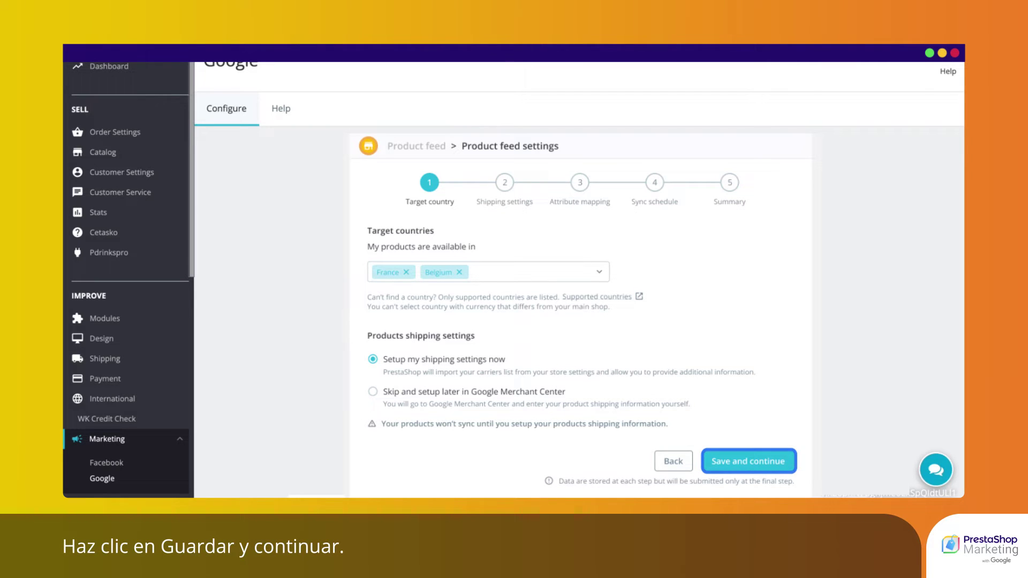
left_click(748, 461)
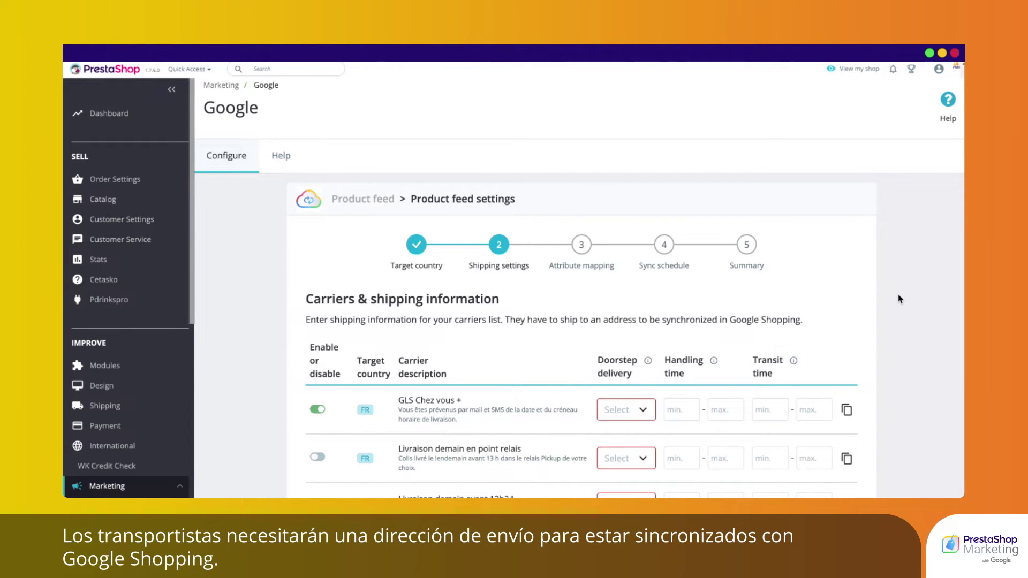
Set doorstep delivery to Yes for GLS Chez vous + and the relay carrier.
left_click(621, 409)
left_click(613, 431)
left_click(639, 458)
left_click(621, 483)
Enter GLS handling 0–1 and transit 1–3 days, and relay carrier transit 1–7 days.
scroll(690, 396, "down", 1)
left_click(690, 395)
type("0")
key("Tab")
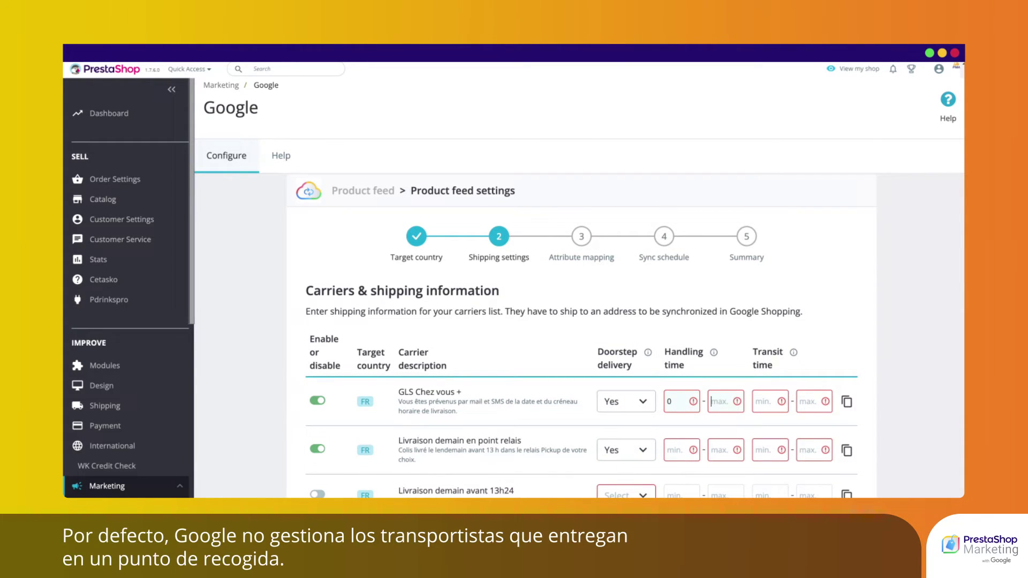
type("1")
key("Tab")
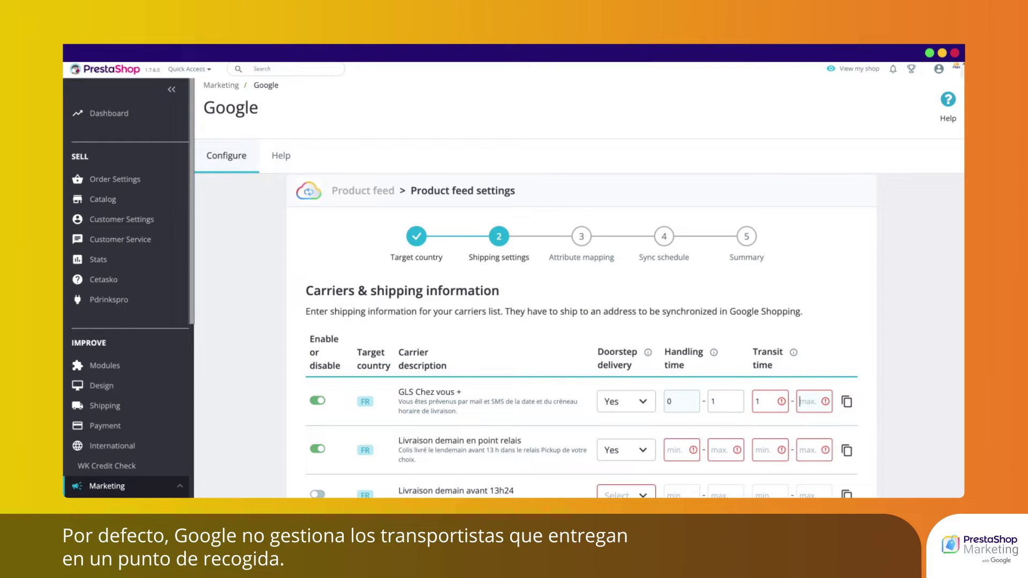
key("Tab")
type("3")
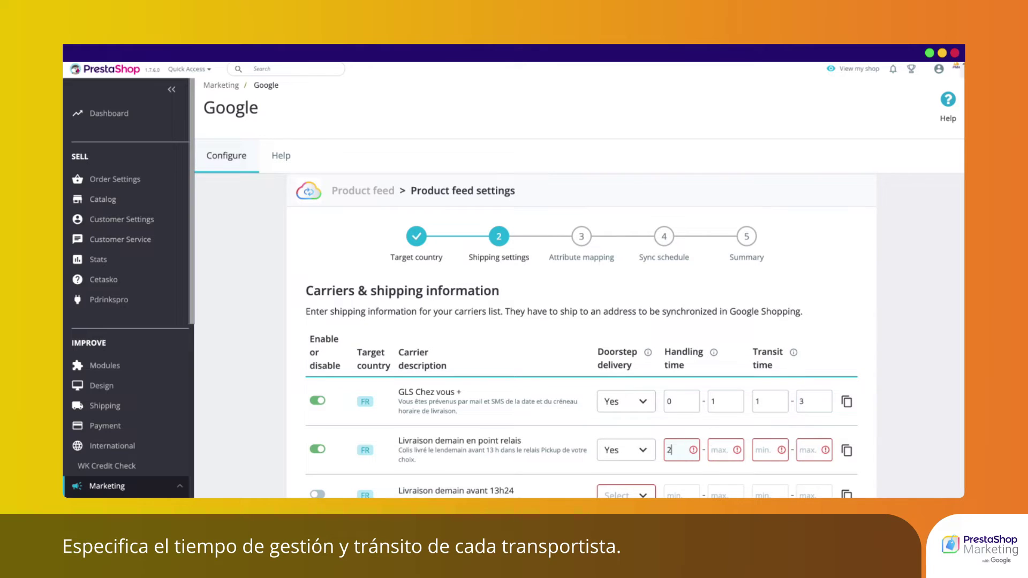
type("4")
key("Tab")
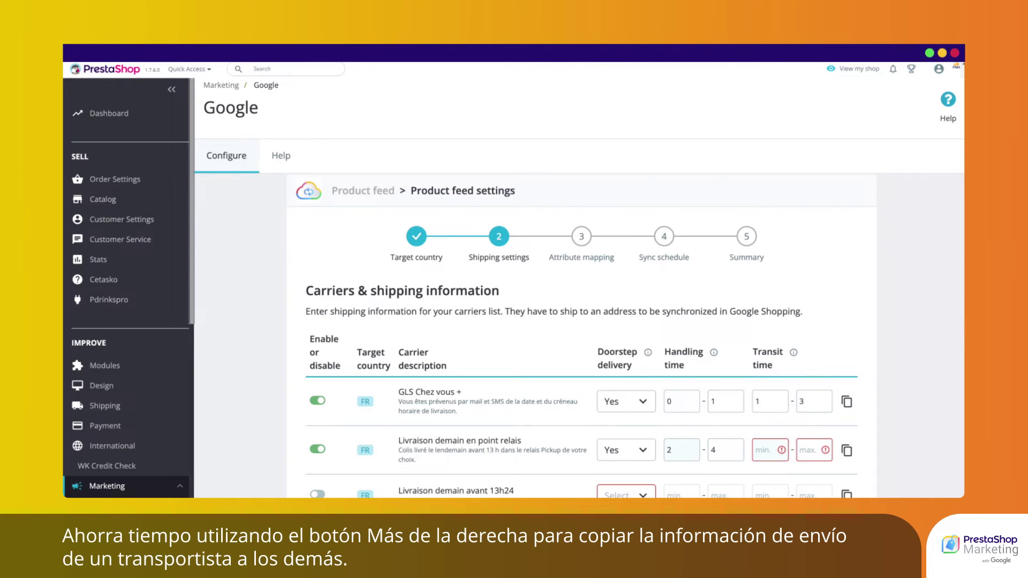
type("7")
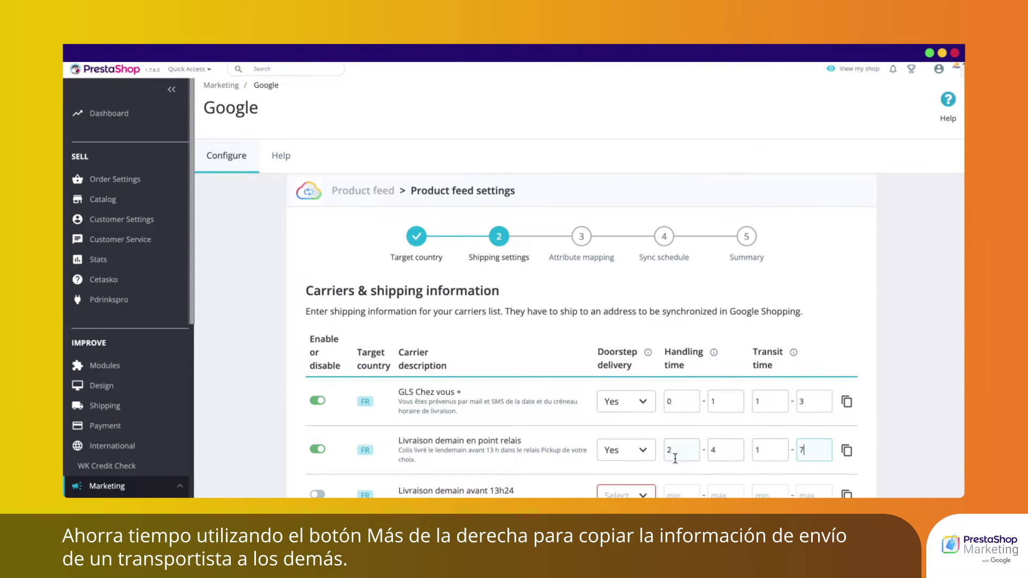
Copy relay times to Livraison demain avant 13h24, Livraison Palette, Retrait à Calais, Lolo; save.
left_click(846, 450)
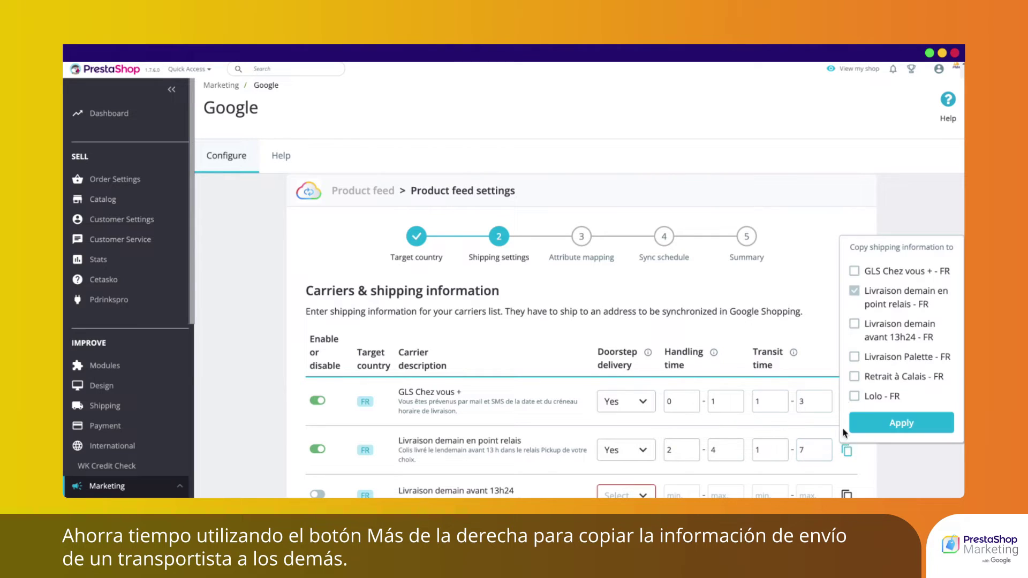
left_click(884, 337)
left_click(886, 356)
left_click(884, 377)
scroll(883, 375, "down", 2)
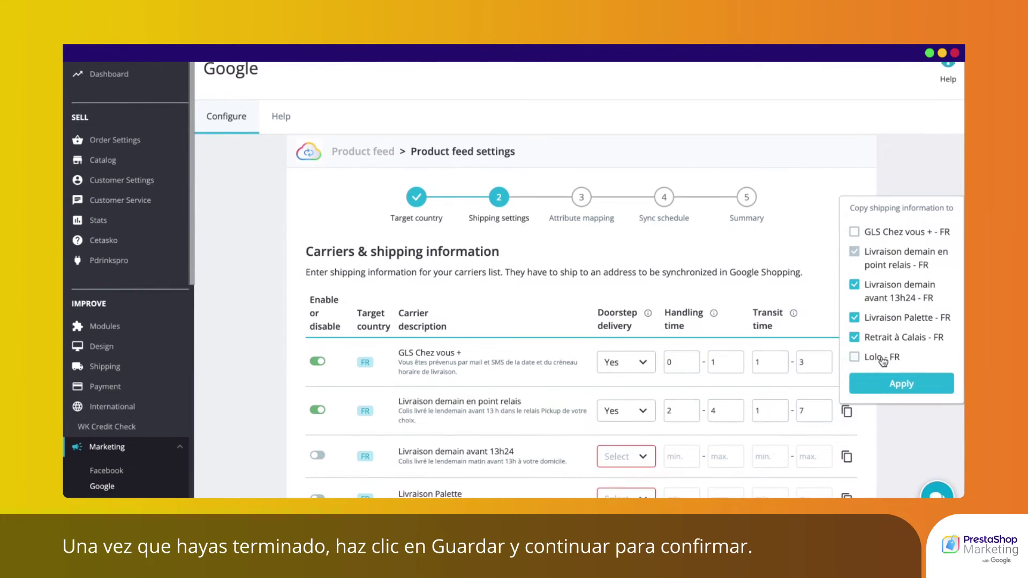
left_click(882, 358)
left_click(887, 381)
scroll(878, 380, "down", 3)
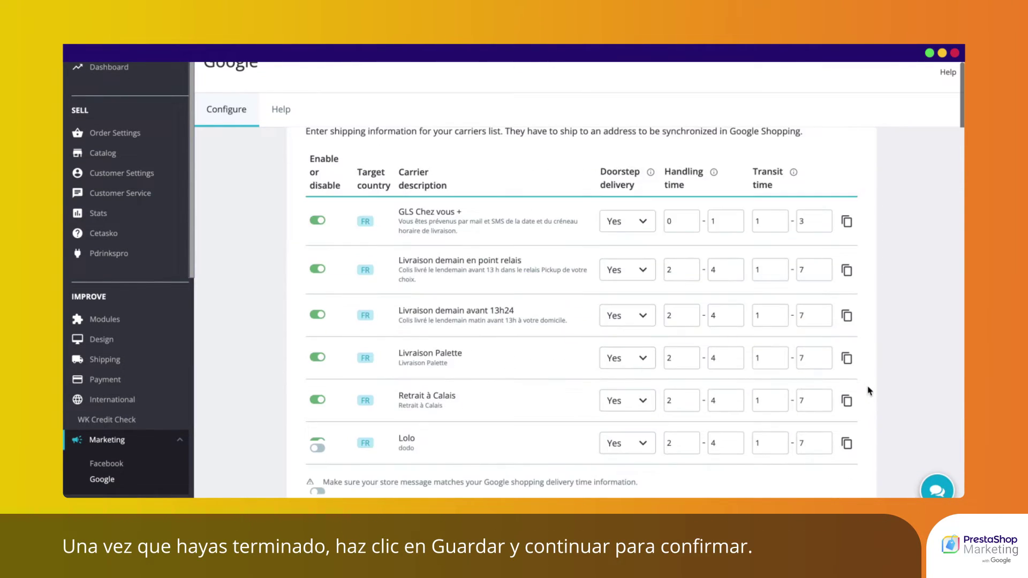
scroll(868, 388, "down", 3)
left_click(787, 386)
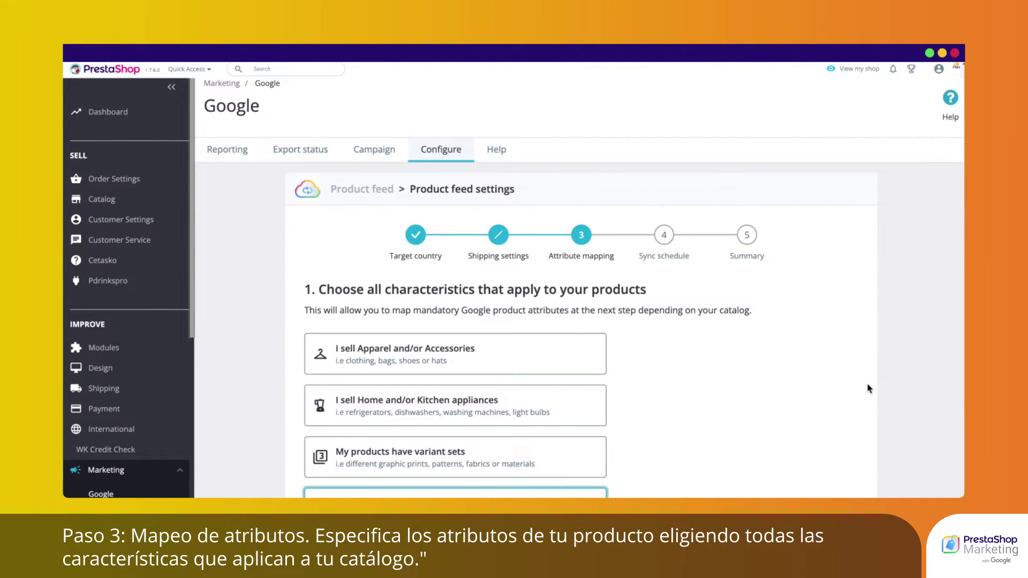
Mark the shop as selling home and kitchen appliances and map Description to description.
left_click(448, 404)
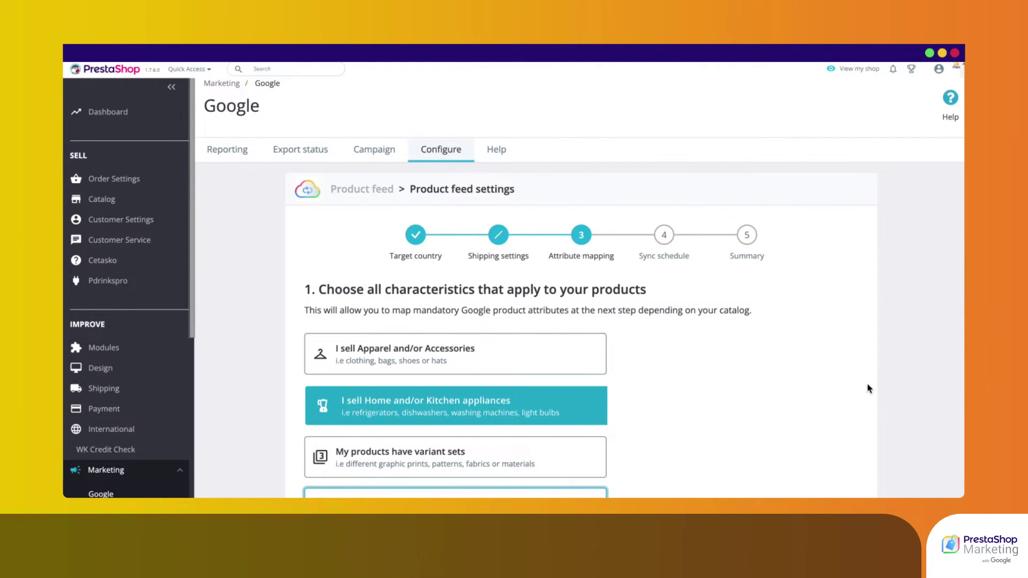
scroll(869, 322, "down", 5)
left_click(736, 304)
scroll(707, 375, "down", 5)
left_click(639, 468)
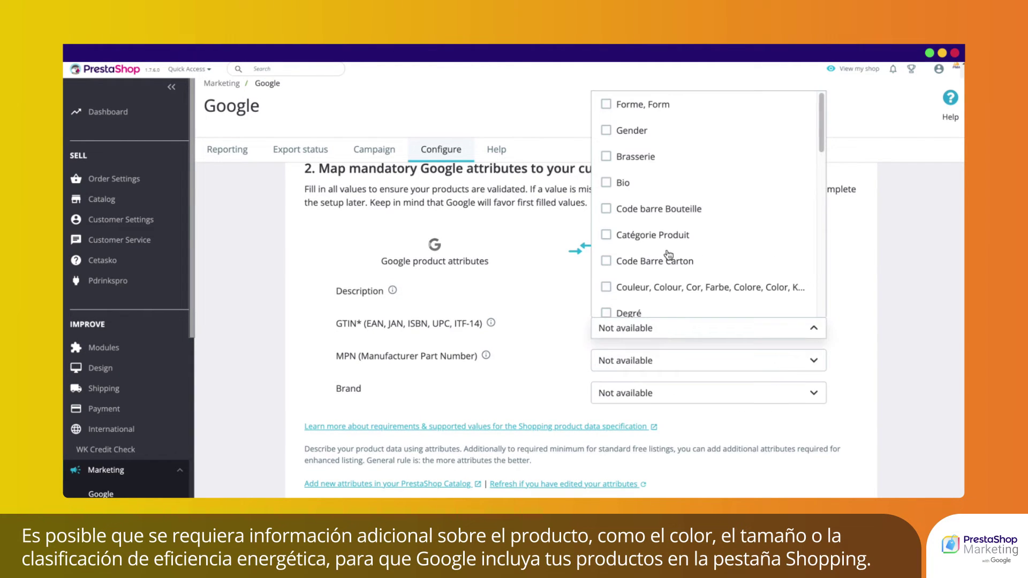
Map GTIN to the isbn, upc and ean product fields.
scroll(662, 258, "down", 8)
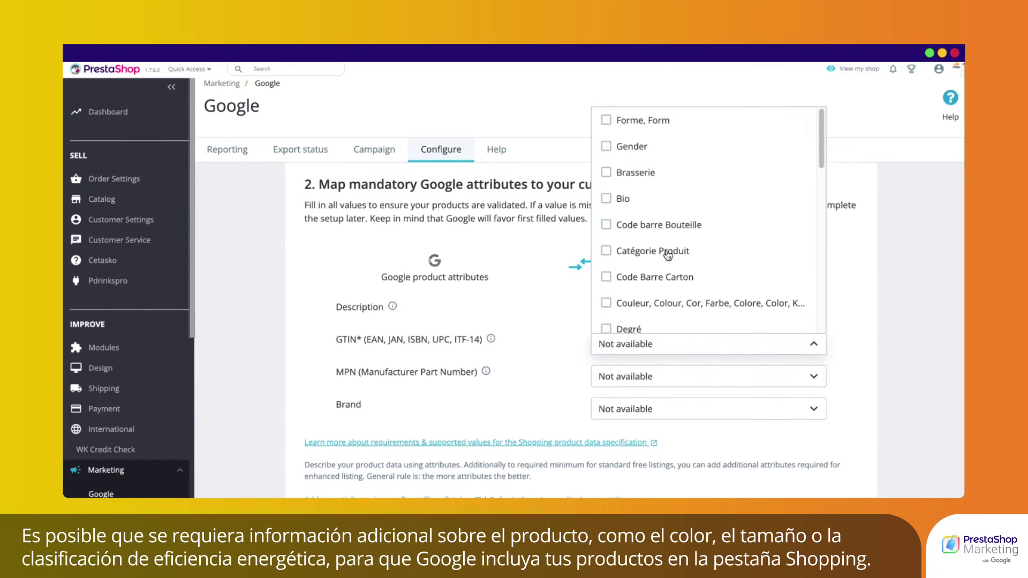
left_click(659, 270)
left_click(649, 297)
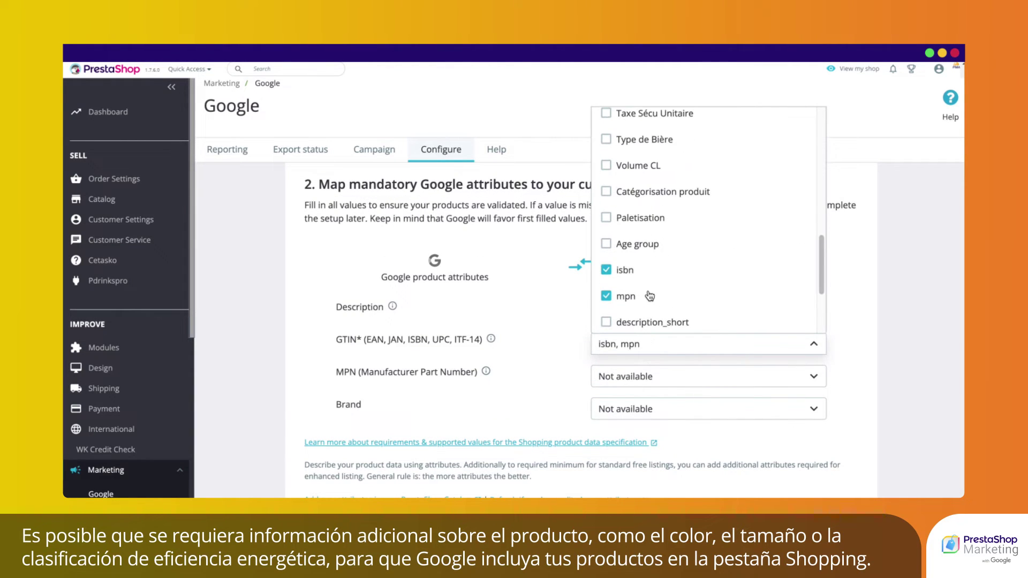
left_click(649, 297)
scroll(685, 257, "down", 3)
left_click(679, 242)
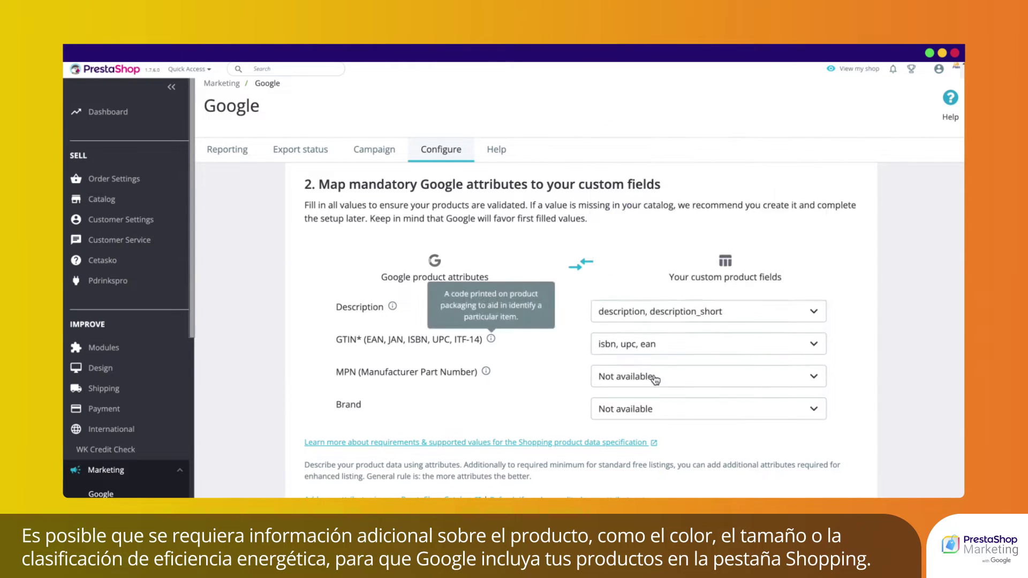
Map MPN to mpn and Brand to manufacturer, then save the attribute mapping.
left_click(656, 376)
scroll(718, 294, "down", 6)
left_click(627, 257)
left_click(707, 408)
scroll(752, 311, "down", 10)
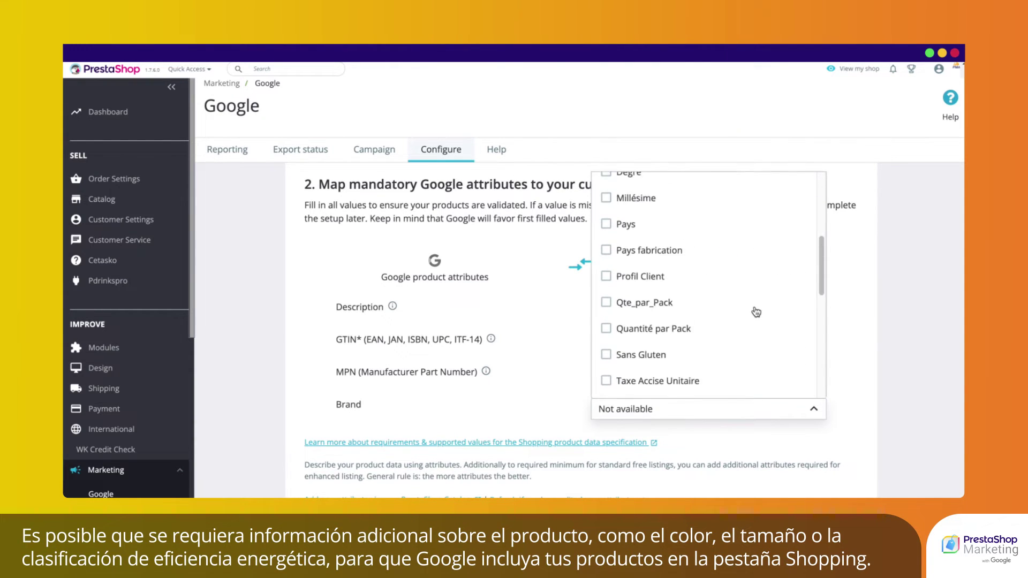
left_click(706, 351)
scroll(712, 332, "down", 2)
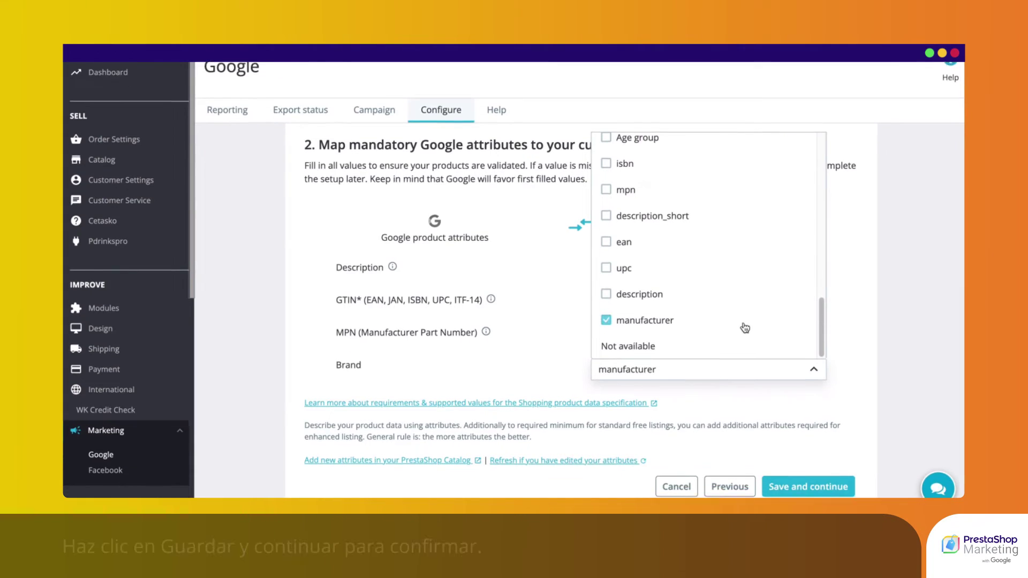
left_click(808, 467)
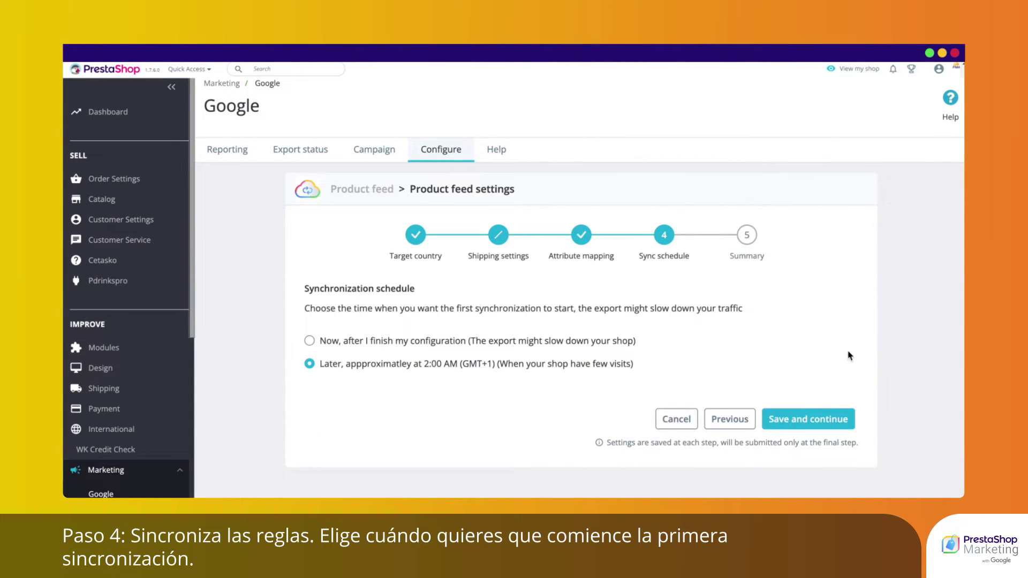
Schedule the first sync for 'Now, after I finish my configuration' and save.
left_click(552, 343)
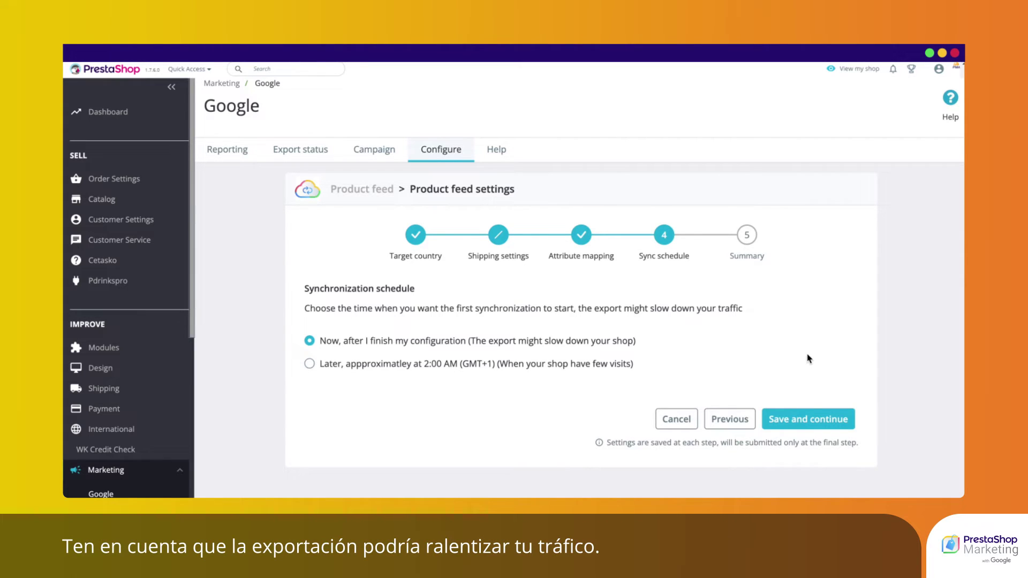
left_click(812, 420)
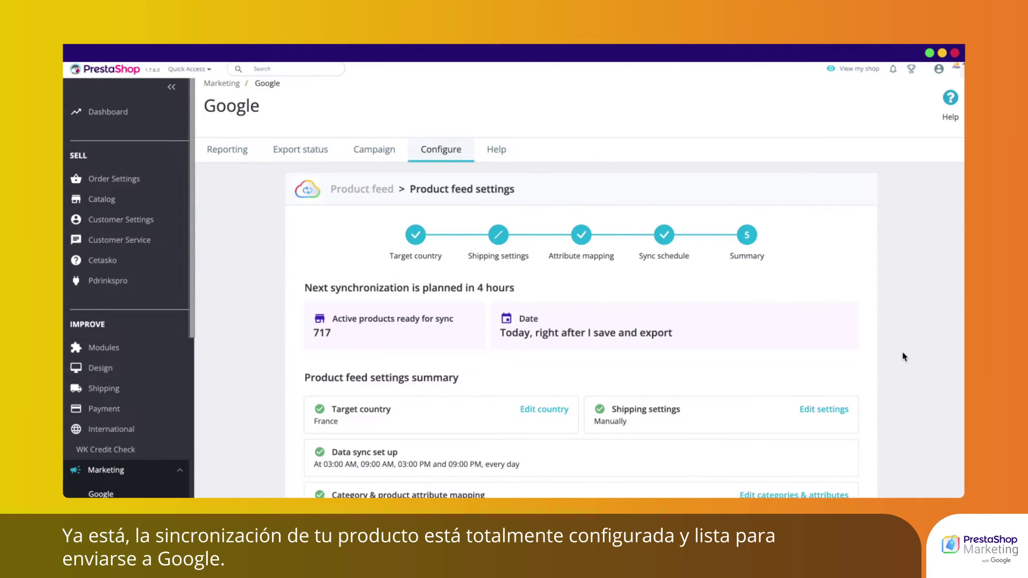
Accept the 1–4 hour sync and 3–5 business-day review conditions, then save and export the product feed.
scroll(902, 356, "down", 1)
scroll(903, 359, "down", 1)
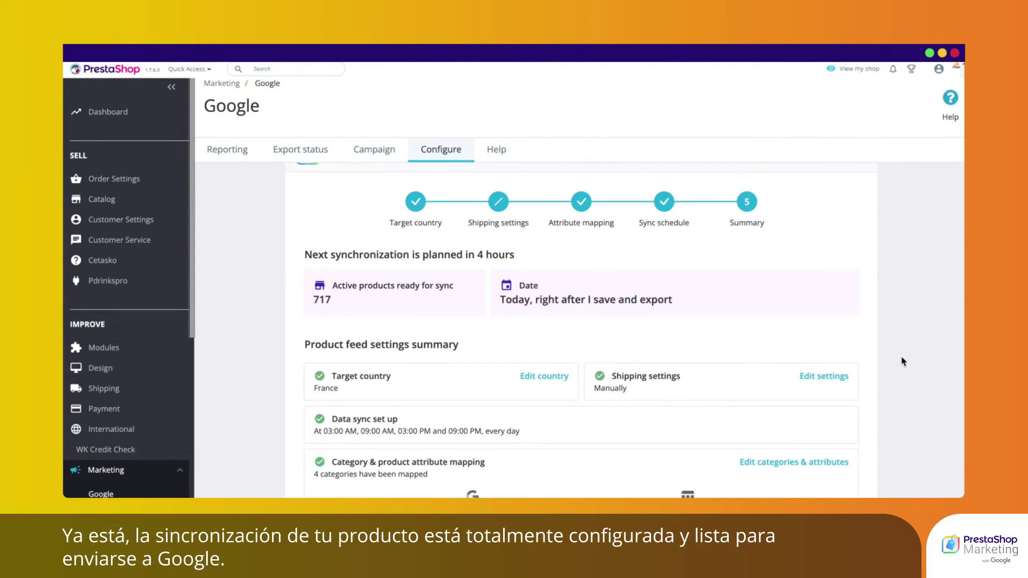
scroll(895, 368, "down", 2)
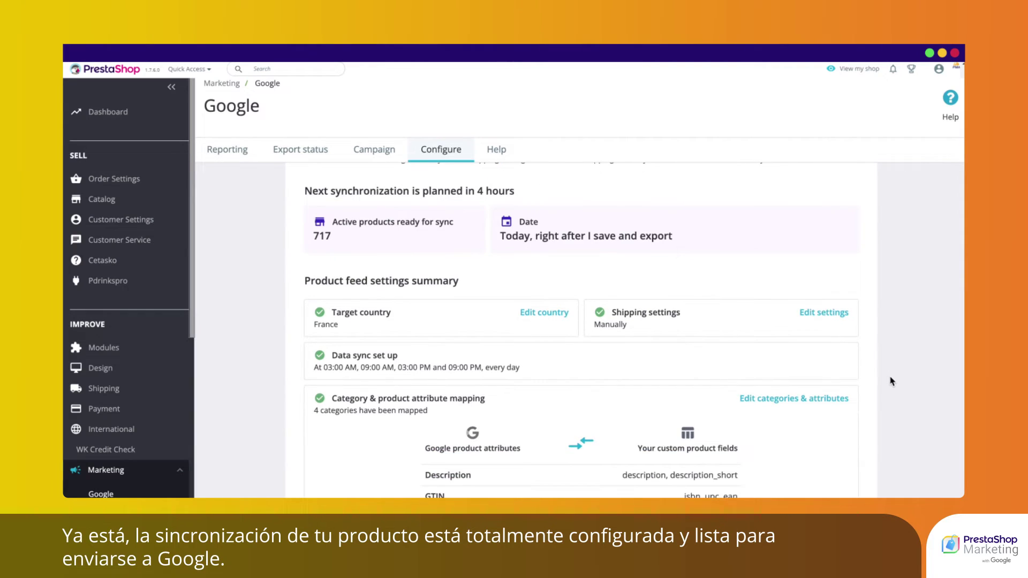
scroll(893, 375, "down", 3)
scroll(891, 382, "down", 3)
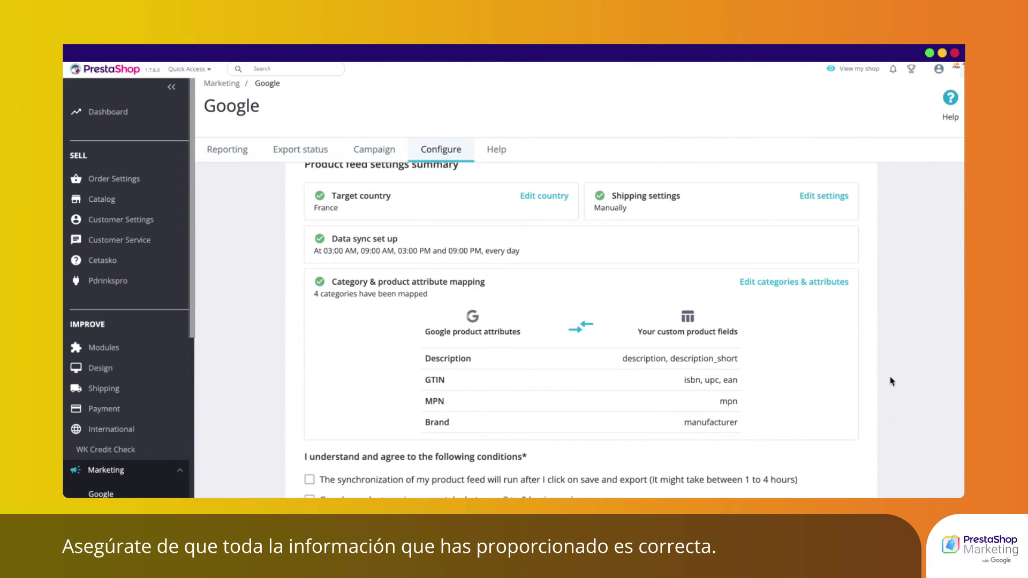
scroll(892, 382, "down", 1)
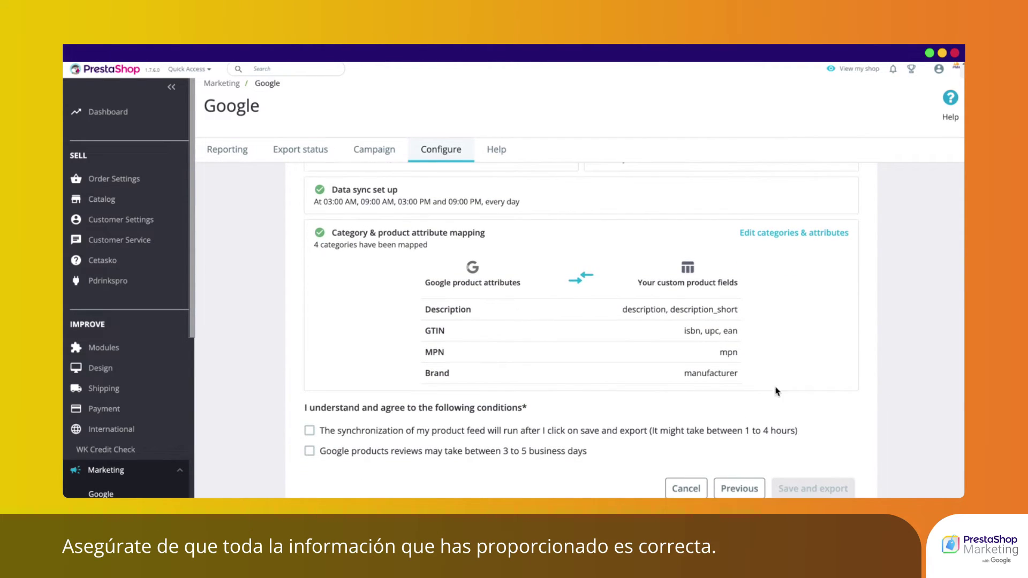
left_click(616, 433)
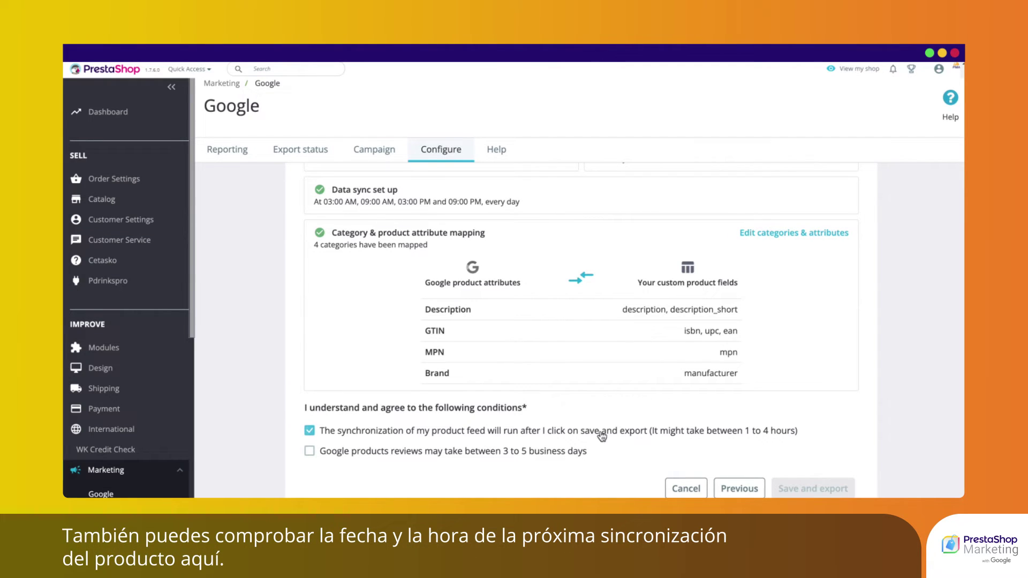
left_click(566, 452)
scroll(878, 445, "down", 1)
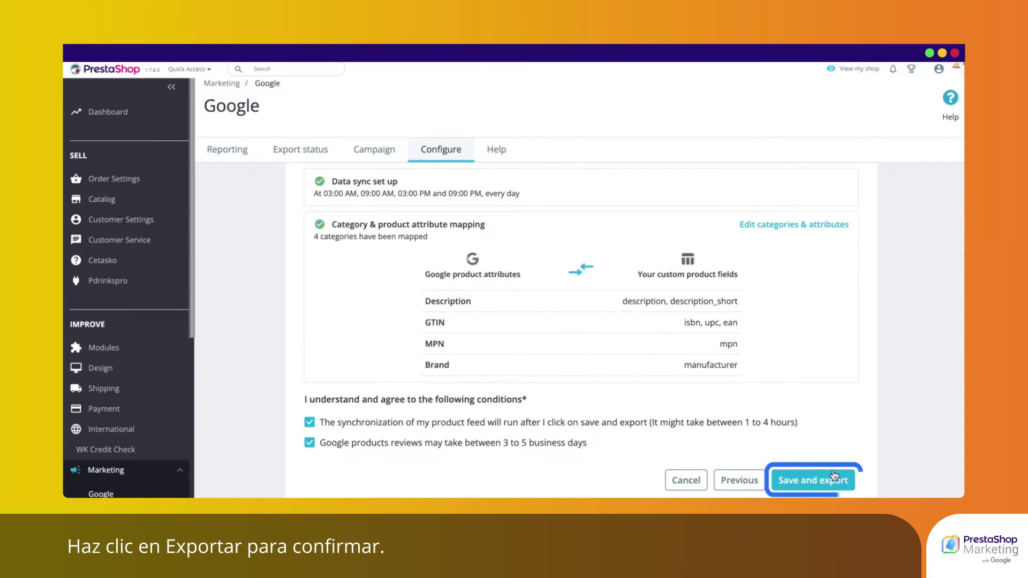
left_click(830, 481)
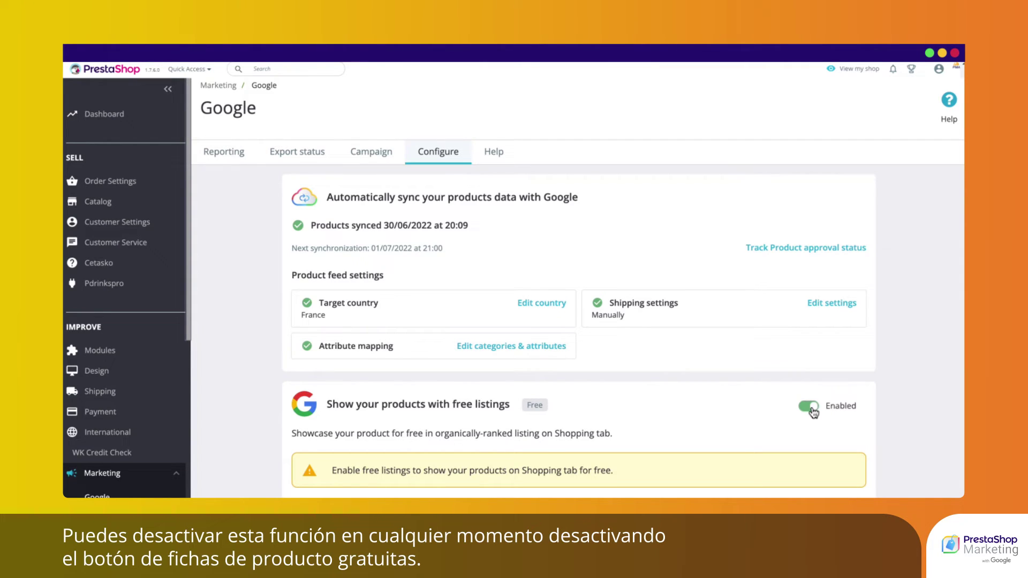
Switch the free listings toggle from Enabled to Disabled.
left_click(812, 411)
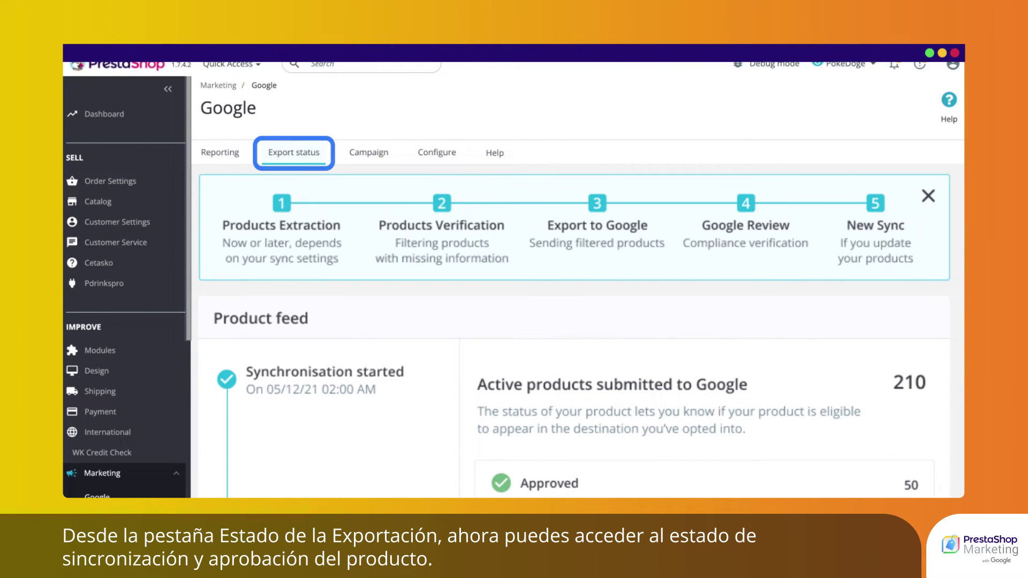
Scroll through the export status cards showing 50 approved, 90 pending and 60 expiring products.
scroll(574, 332, "down", 5)
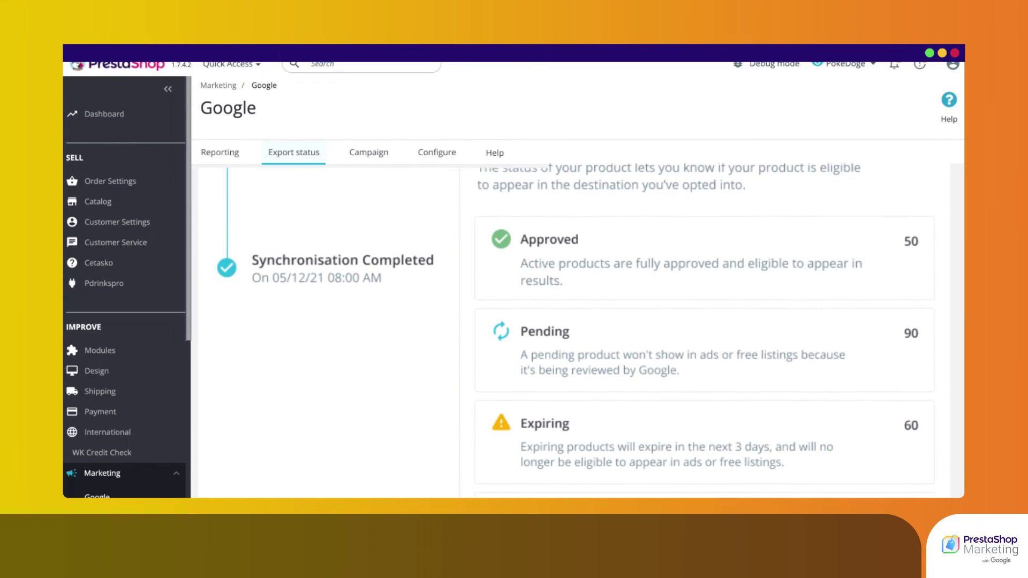
scroll(574, 332, "down", 1)
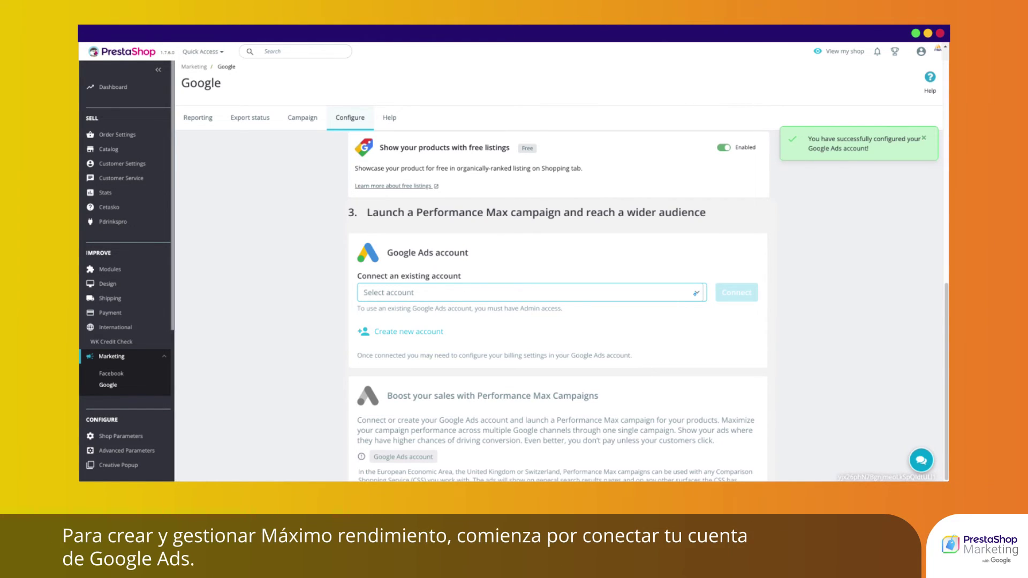
Pick a Google Ads account from the Select account list to connect it.
left_click(696, 293)
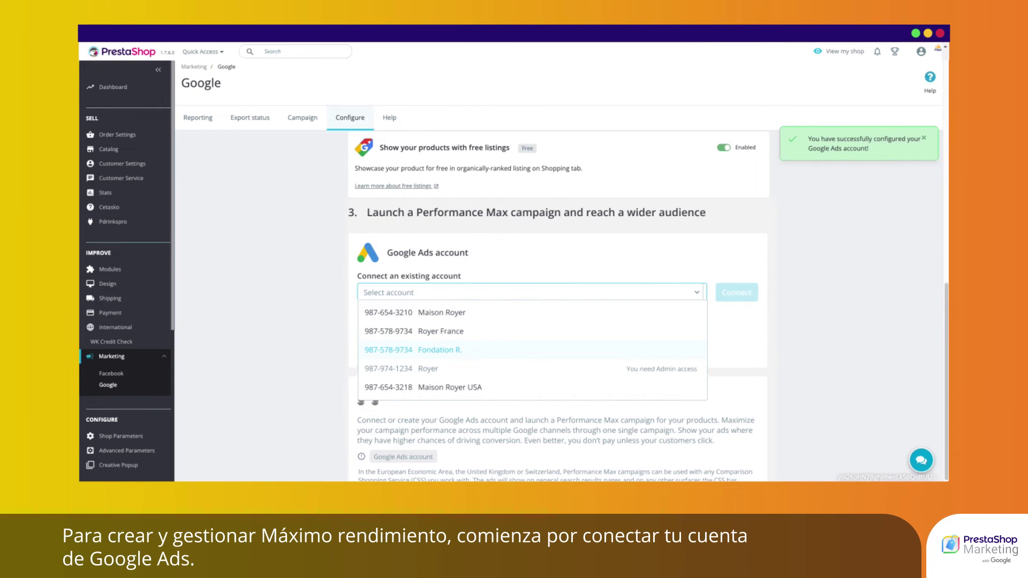
left_click(427, 313)
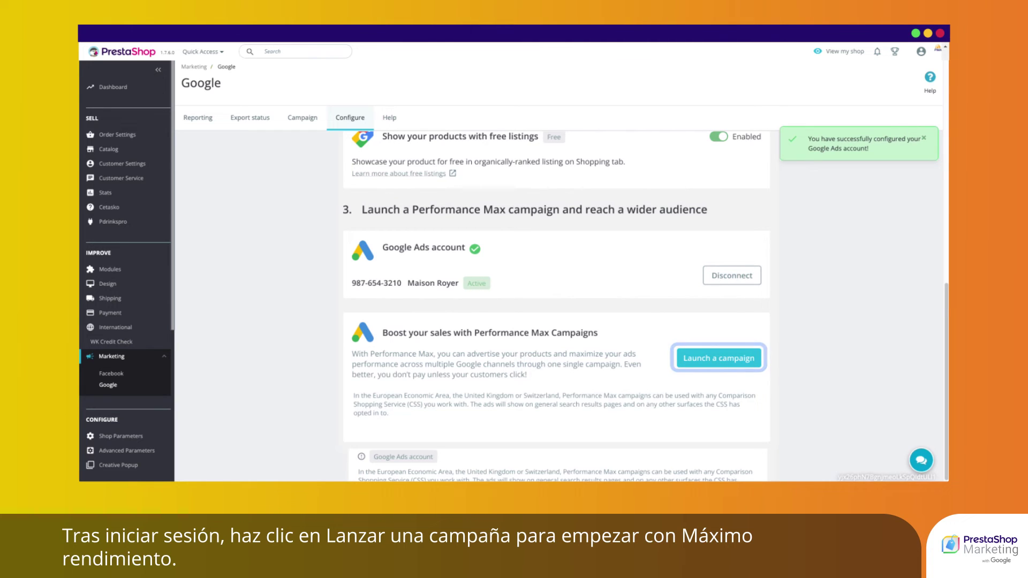
Launch a new Performance Max campaign from the Google module.
left_click(720, 357)
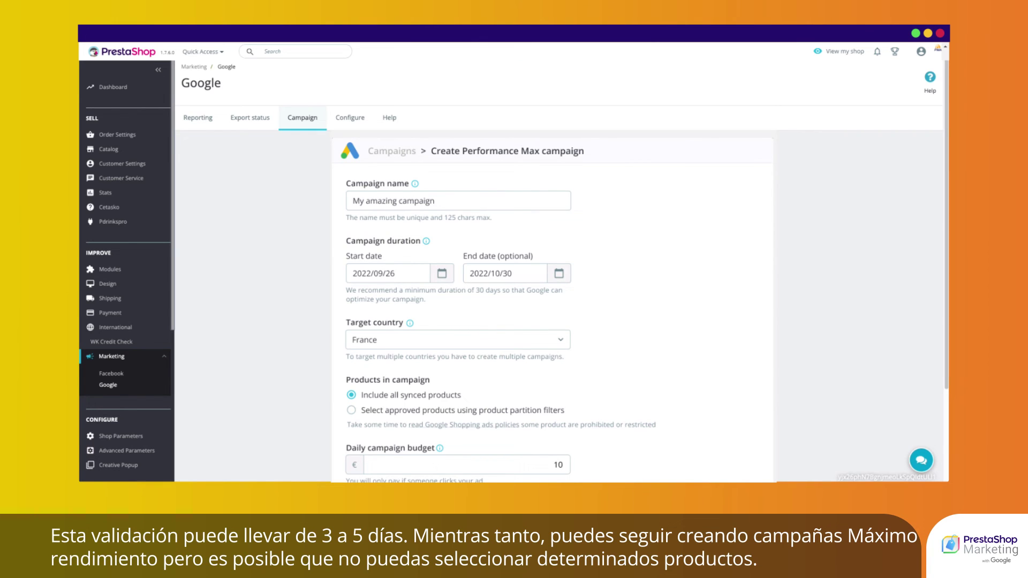
Submit the Performance Max campaign form with Create campaign.
scroll(551, 305, "down", 4)
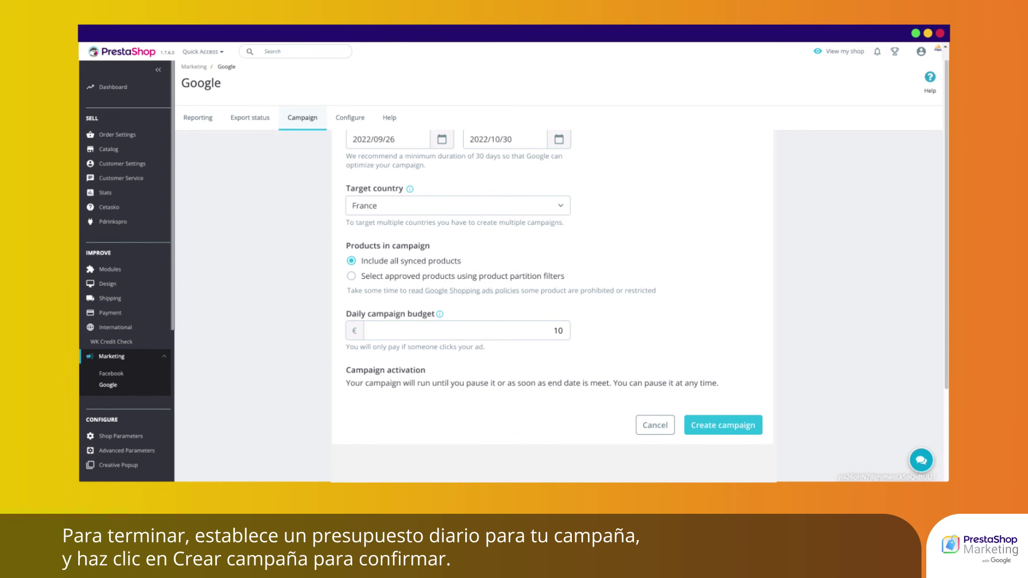
left_click(719, 426)
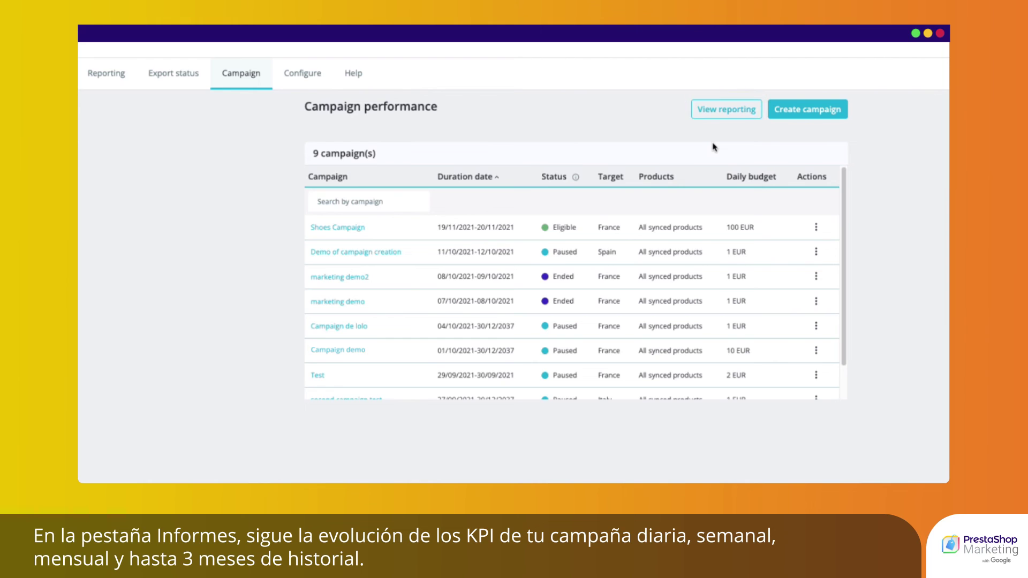
Show Reporting for the last 30 days and scroll down to the Campaign performance table.
left_click(697, 112)
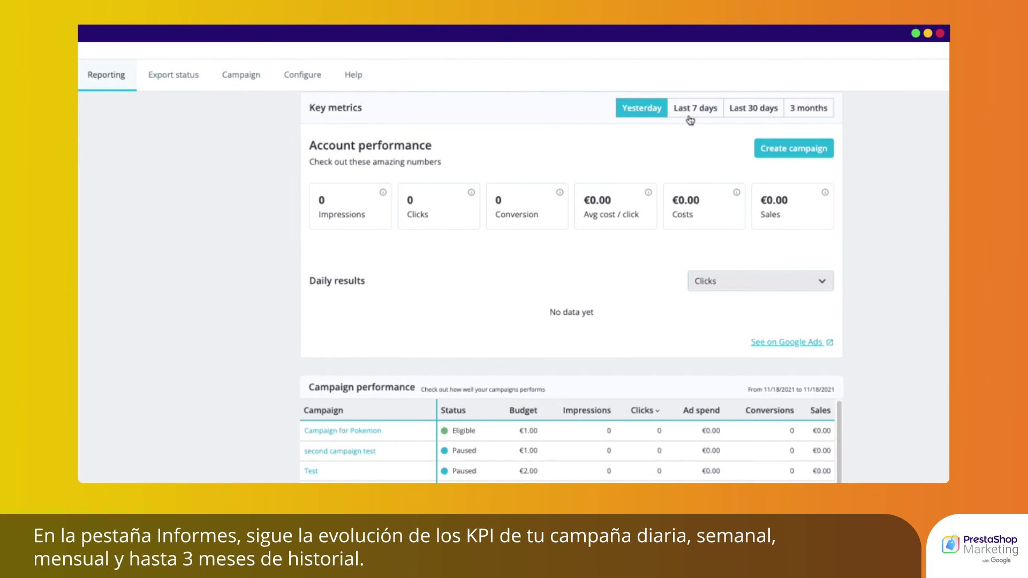
left_click(694, 114)
left_click(753, 108)
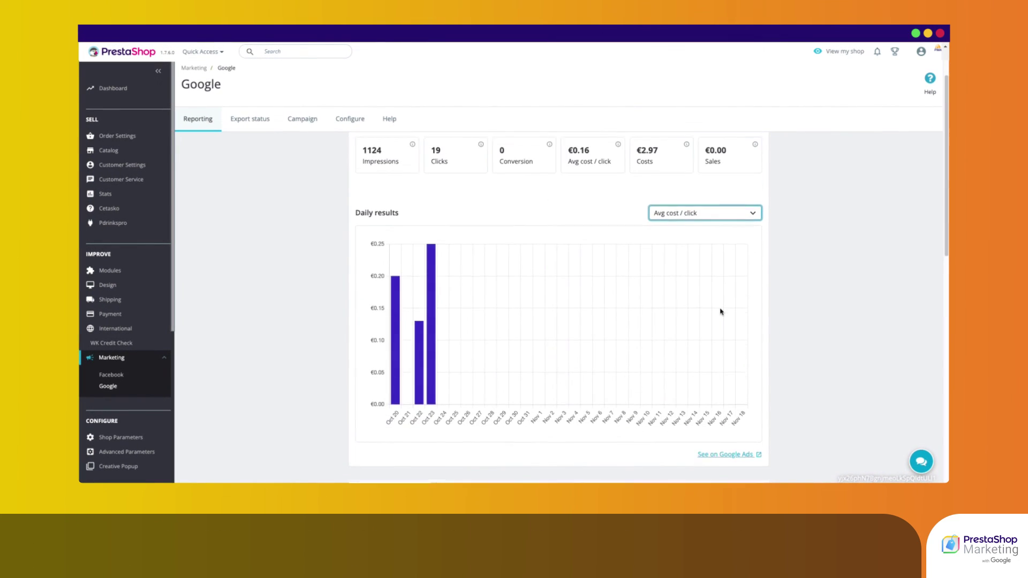
scroll(749, 311, "down", 5)
scroll(720, 312, "down", 3)
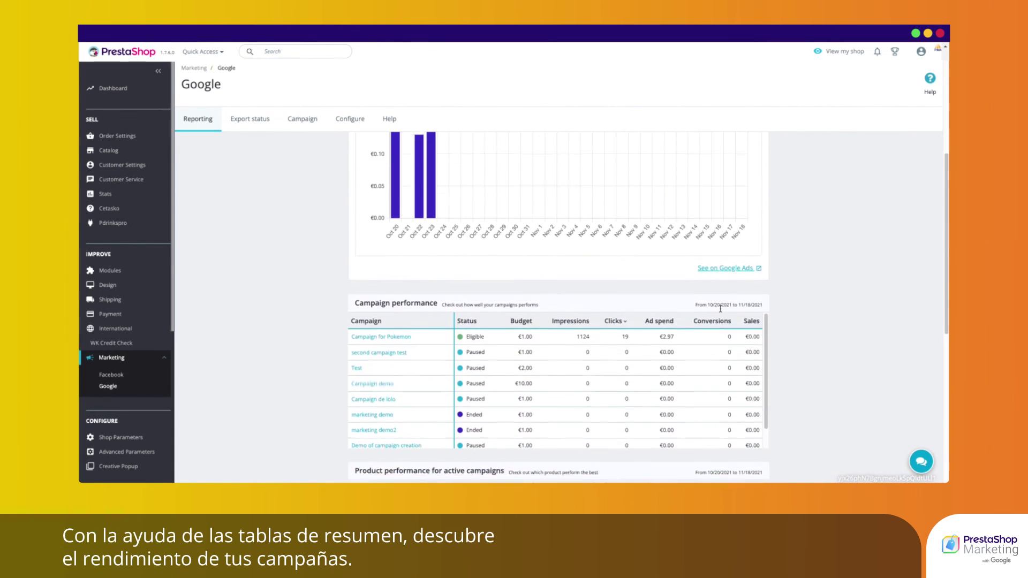